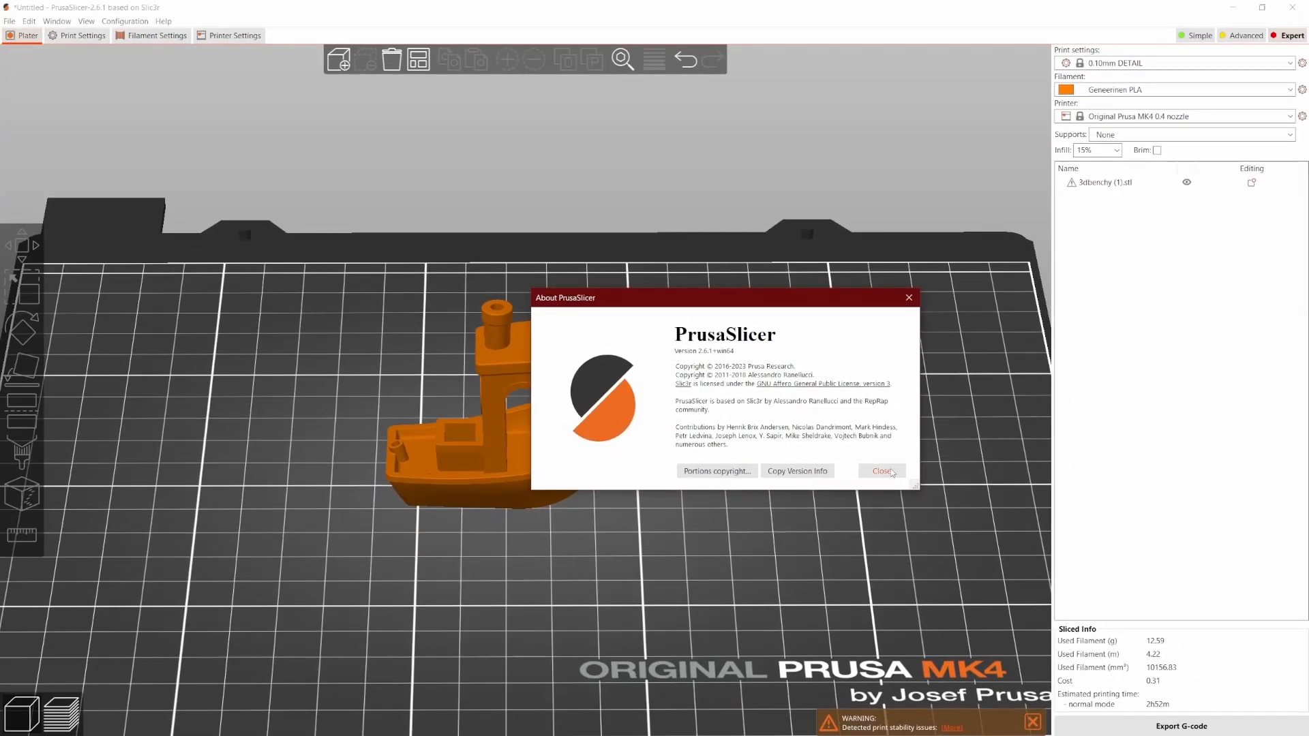
Close the About window and examine the 3DBenchy boat on the print bed from several angles and distances.
left_click(882, 471)
scroll(785, 447, "down", 3)
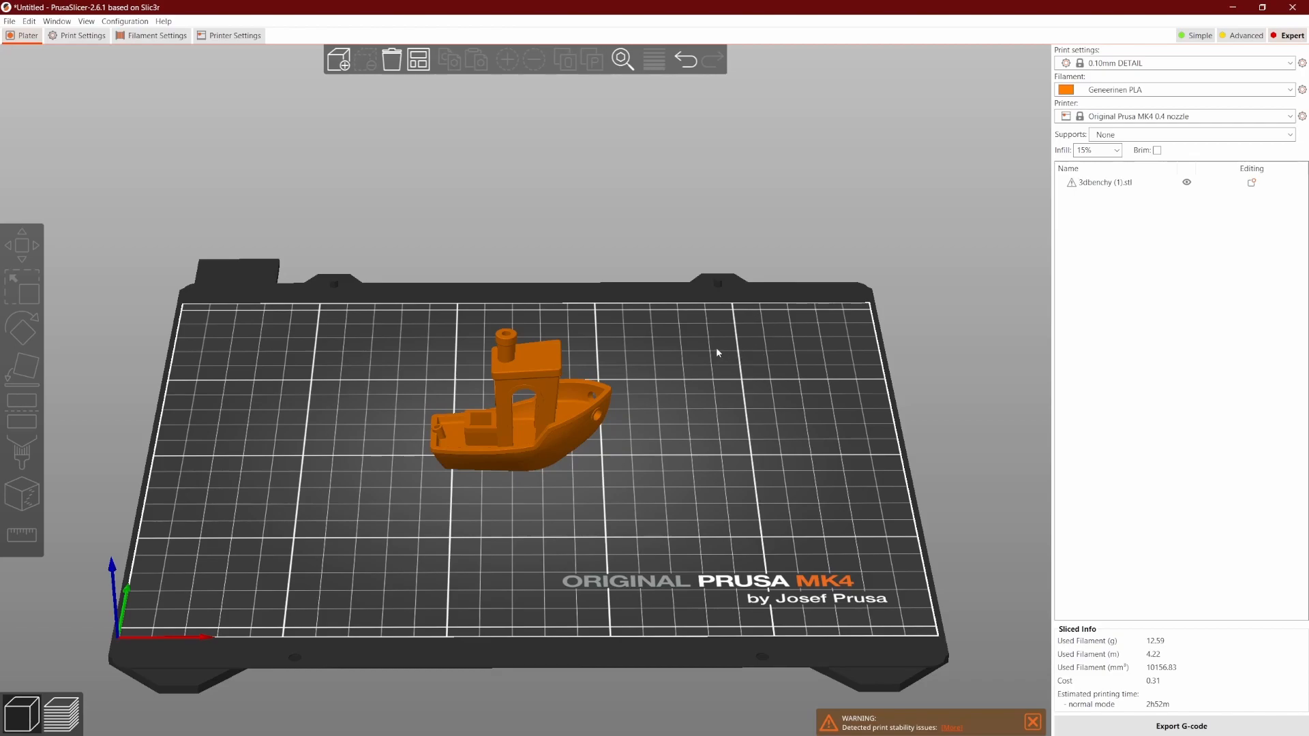
mouse_move(717, 351)
left_mouse_down()
mouse_move(752, 335)
mouse_move(686, 308)
mouse_move(660, 320)
mouse_move(668, 350)
mouse_move(693, 347)
mouse_move(702, 287)
mouse_move(689, 288)
mouse_move(709, 362)
left_mouse_up()
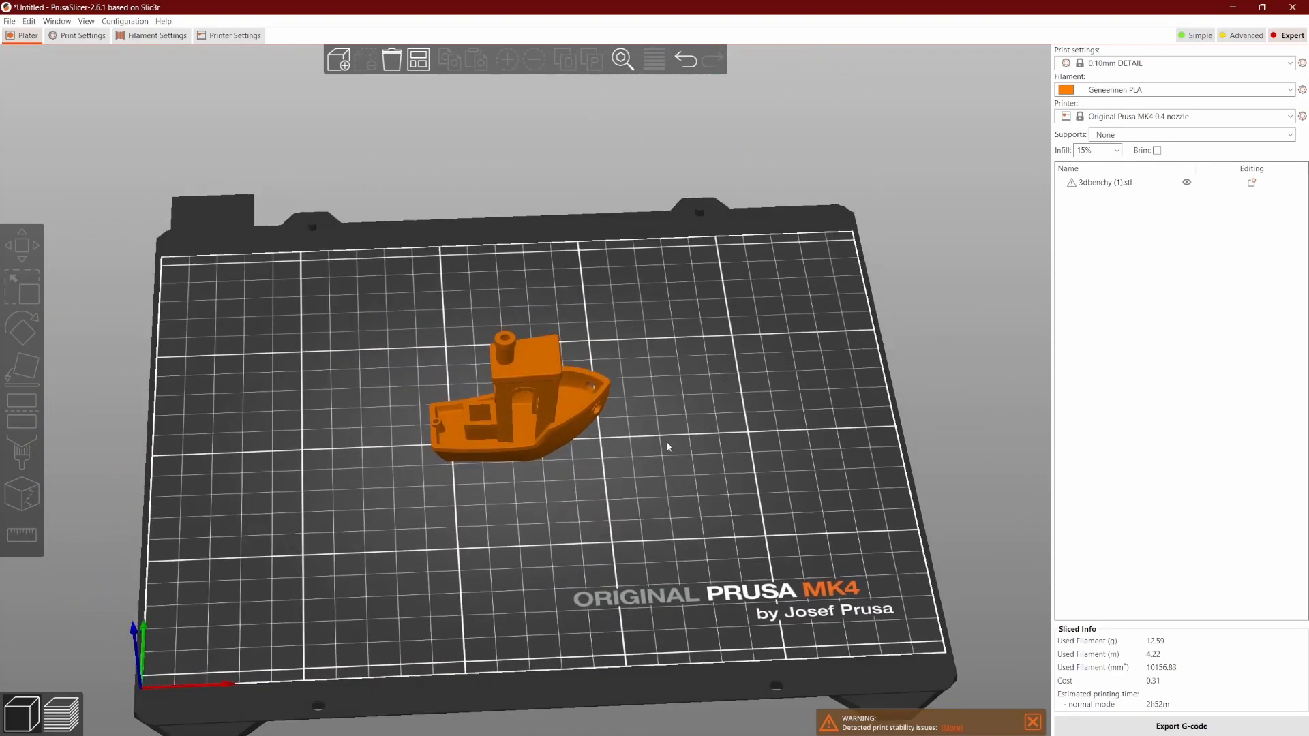
left_click_drag(668, 447, 666, 432)
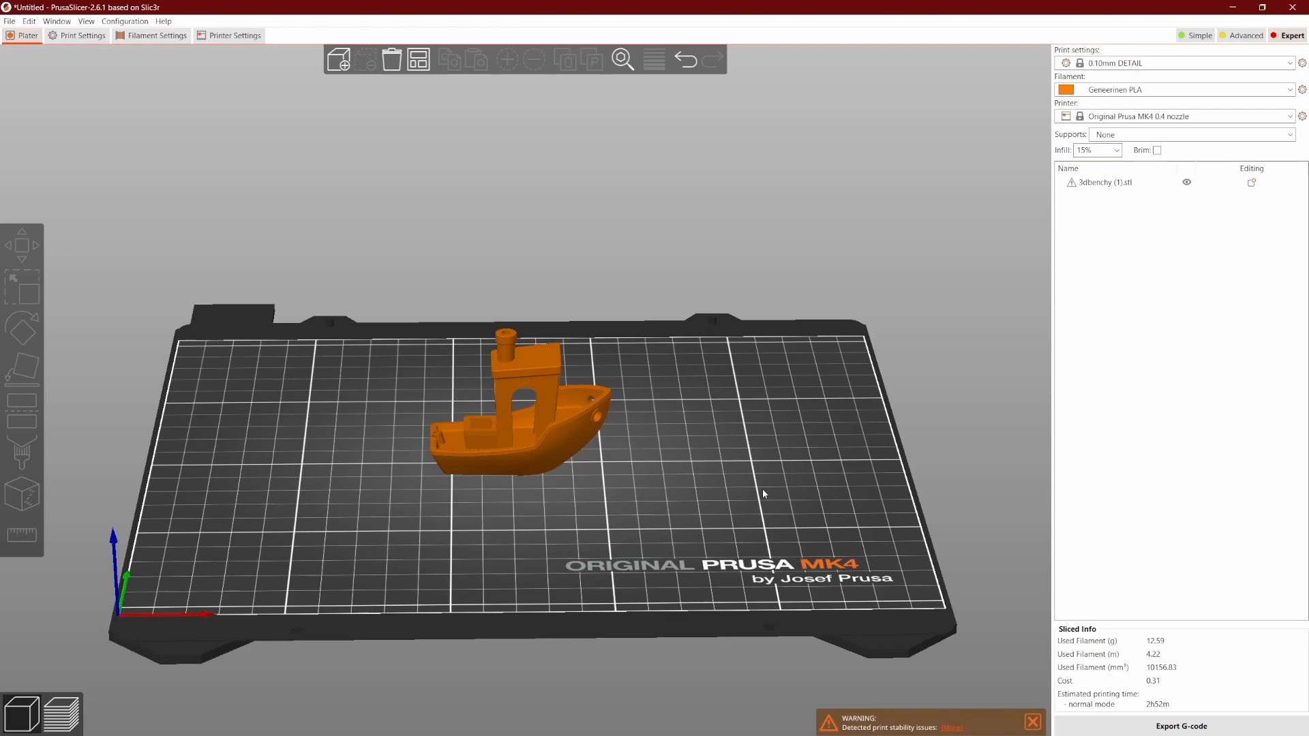
left_click_drag(764, 481, 733, 444)
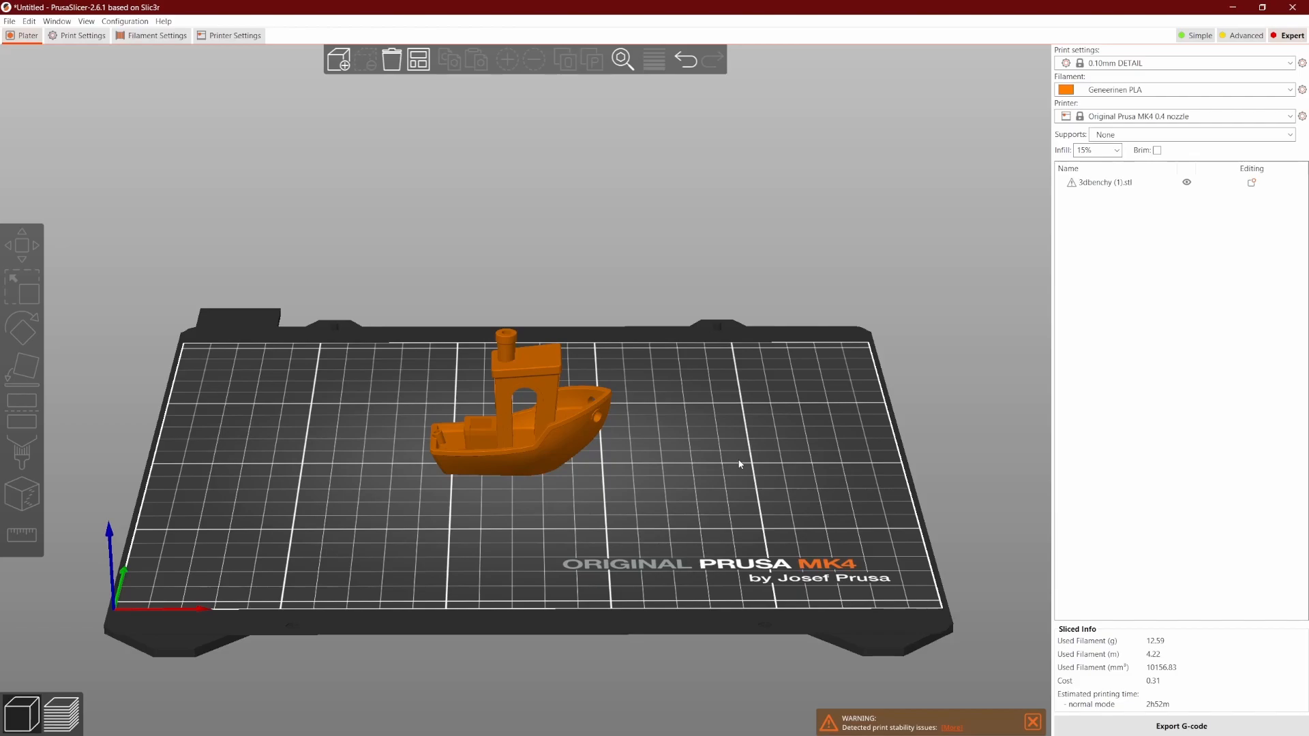
left_click_drag(740, 463, 862, 469)
right_click_drag(862, 455, 755, 447)
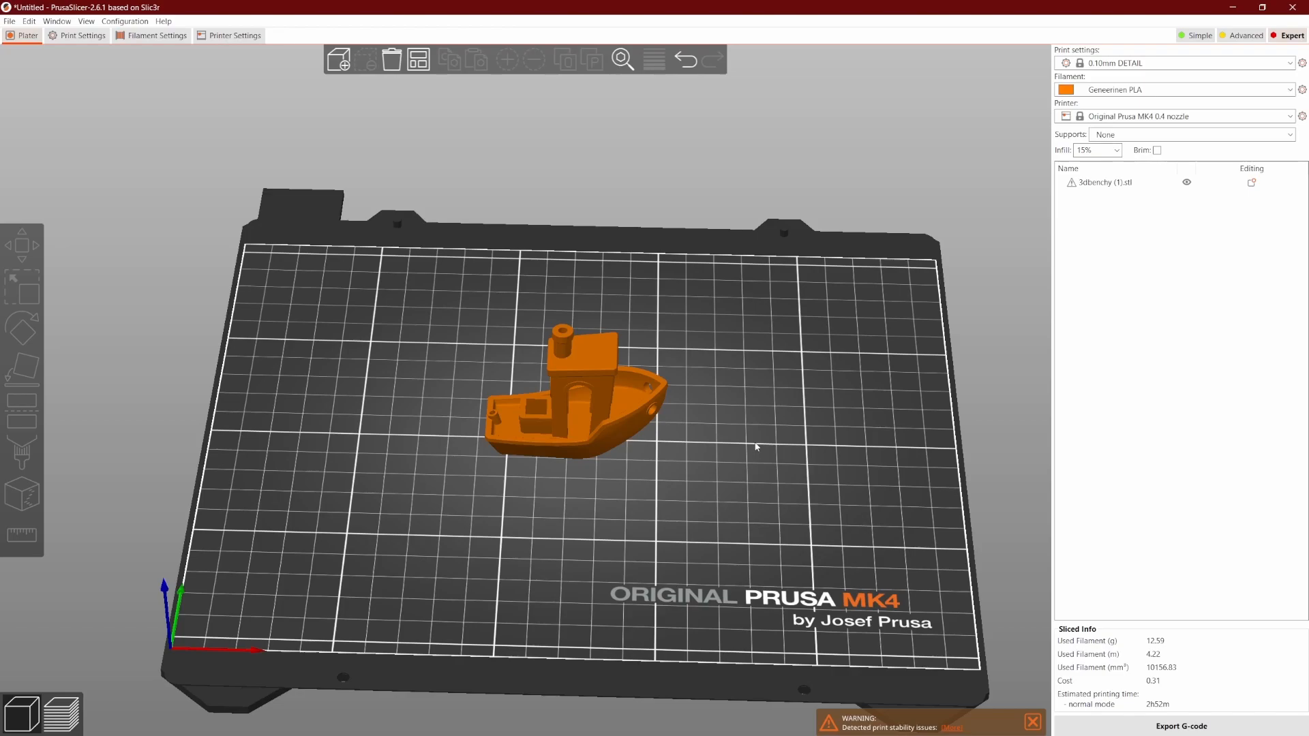
scroll(755, 446, "up", 10)
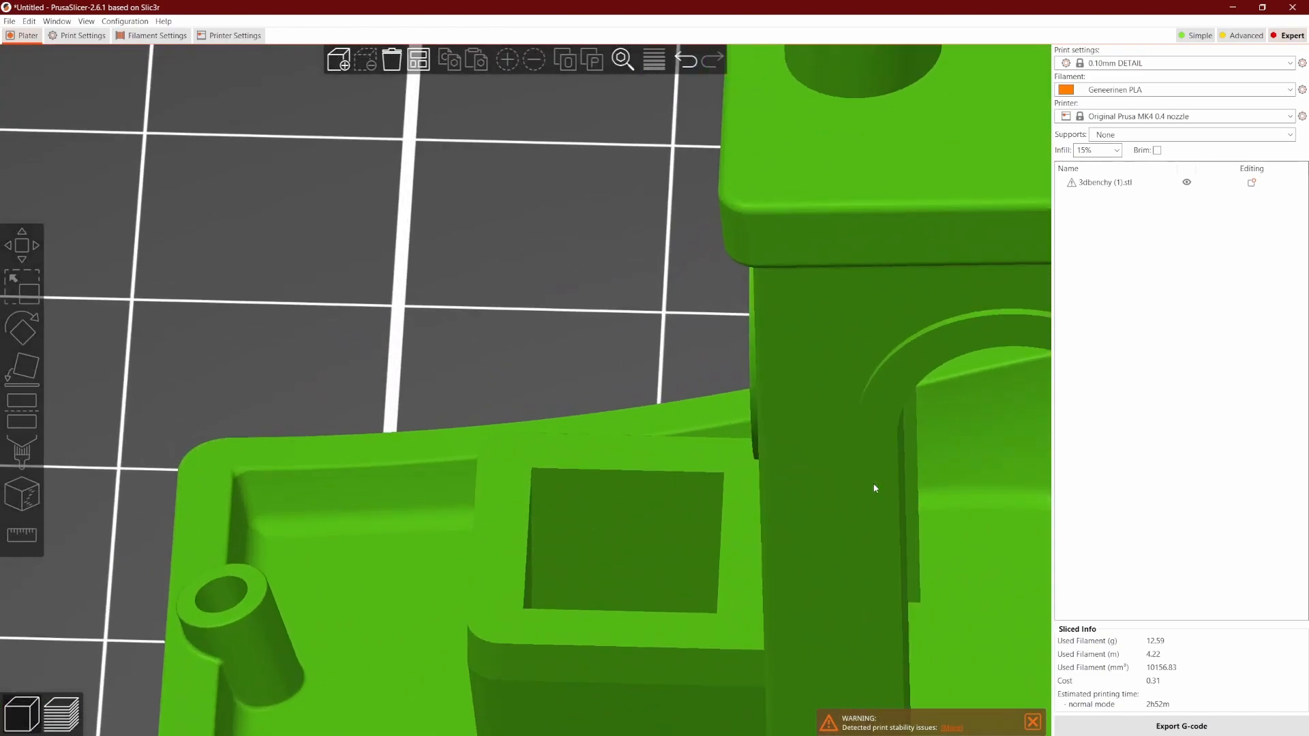
scroll(875, 488, "down", 12)
scroll(875, 488, "up", 4)
scroll(875, 488, "down", 1)
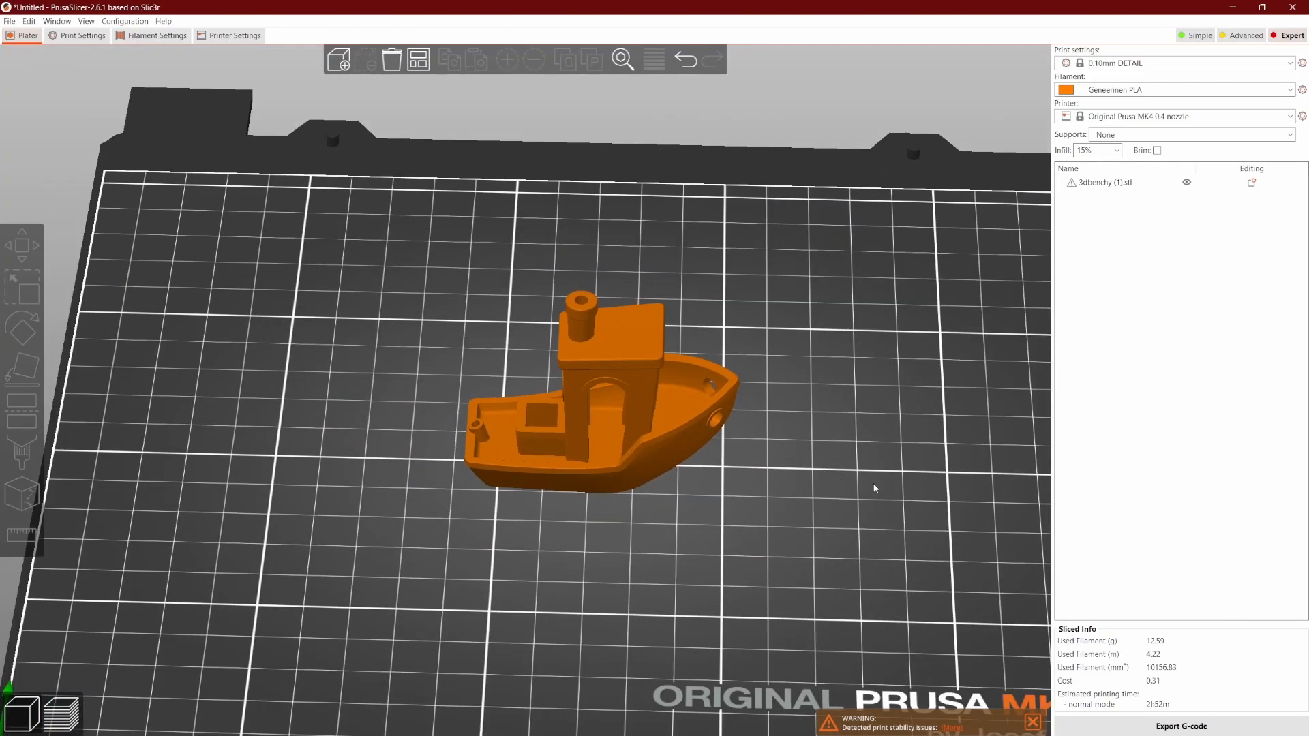
scroll(874, 488, "down", 5)
scroll(866, 488, "up", 1)
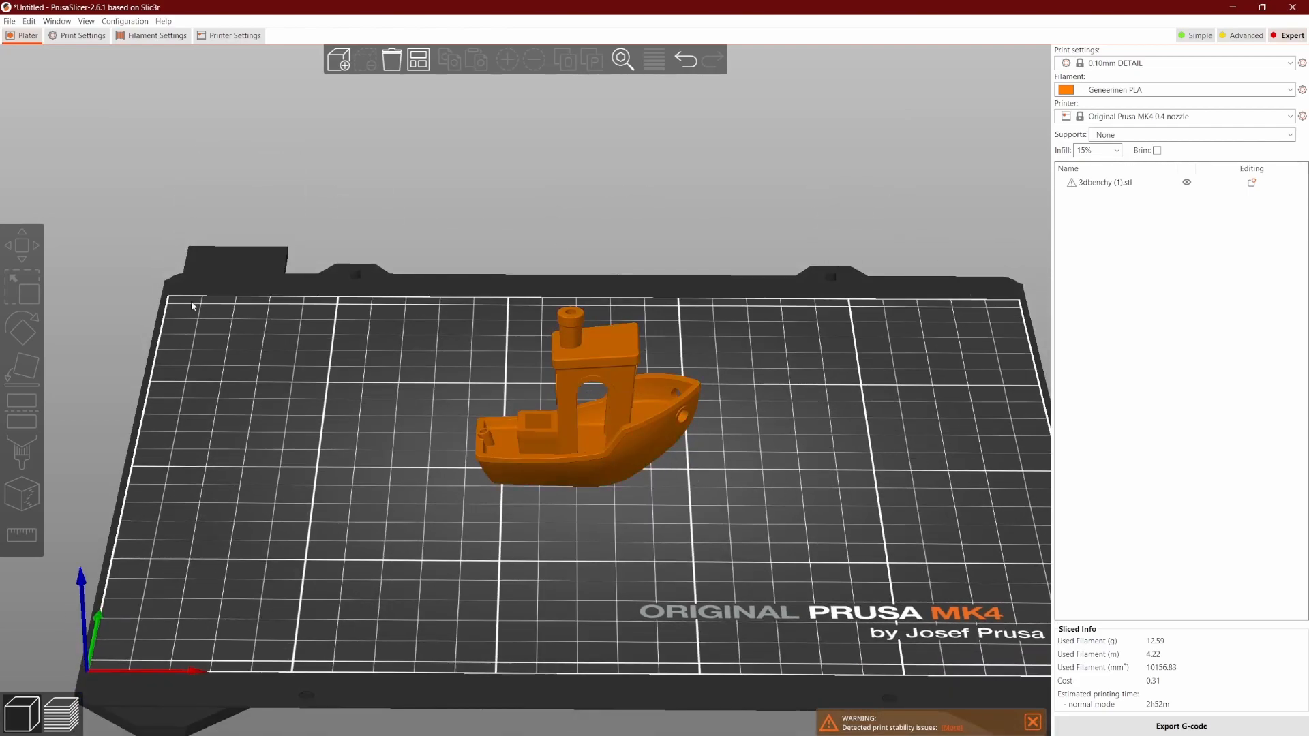
scroll(788, 627, "down", 2)
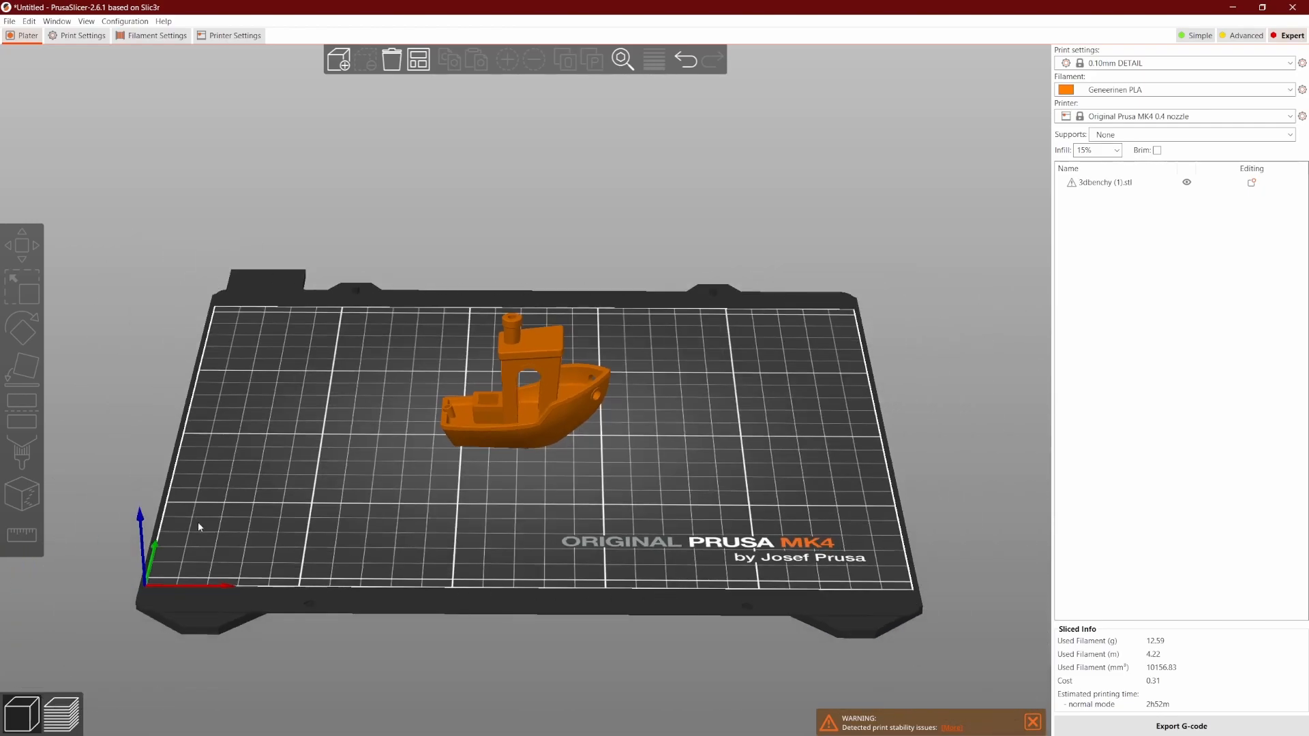
Move the boat along the print bed to about X 129, Y 103 mm and deselect it.
left_click_drag(538, 421, 565, 436)
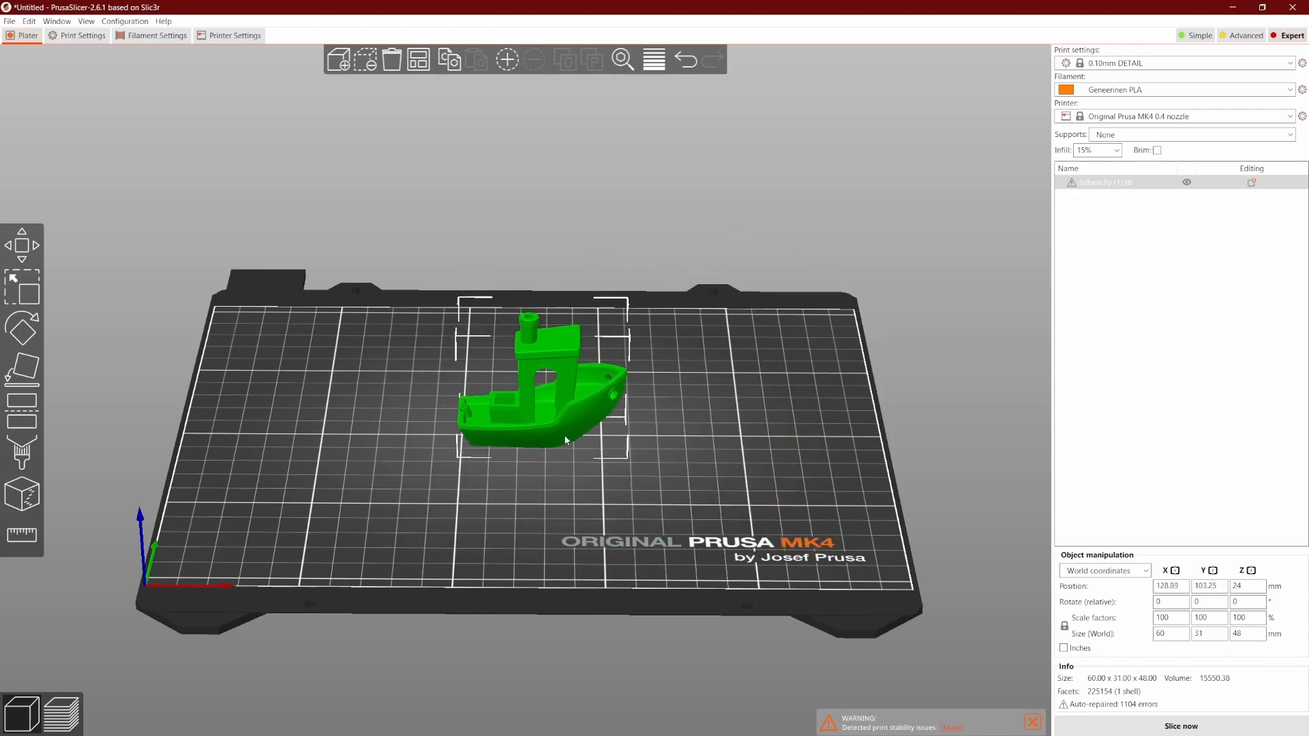
left_click(770, 464)
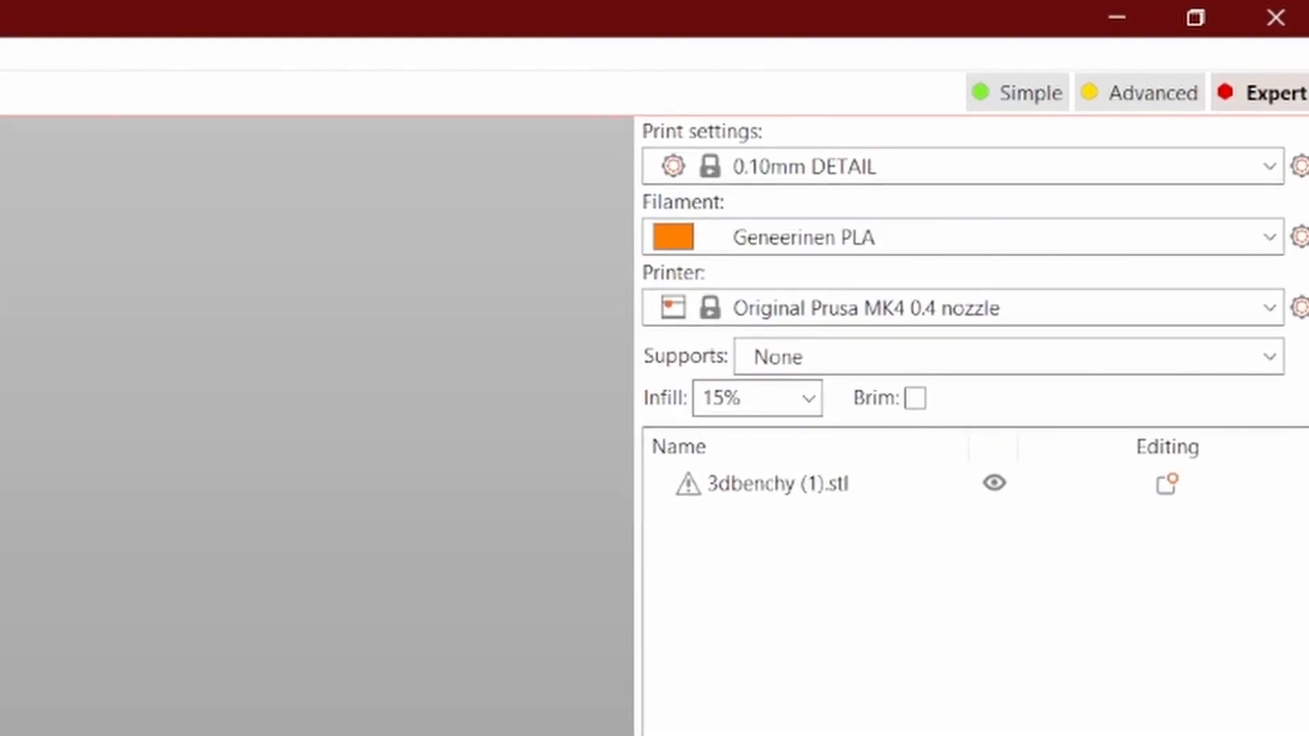
Review the available print settings presets and keep 0.10mm DETAIL.
left_click(926, 179)
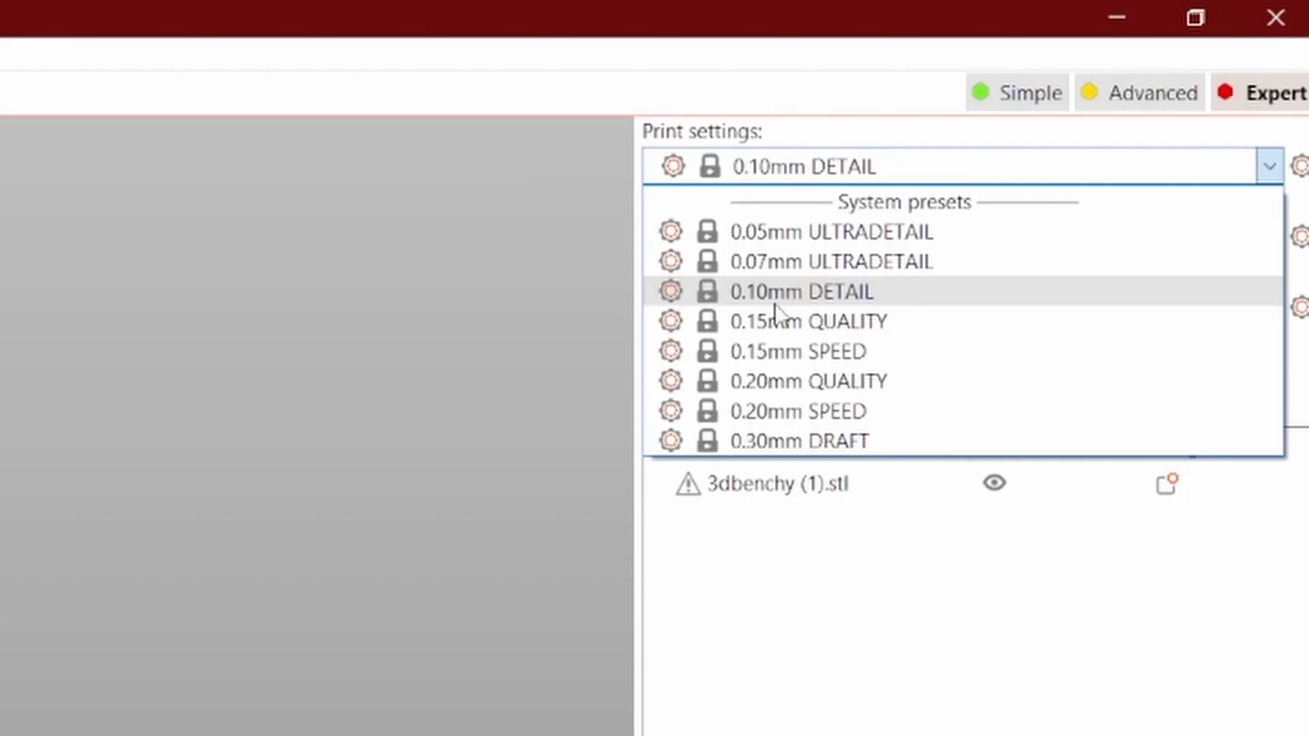
left_click(914, 297)
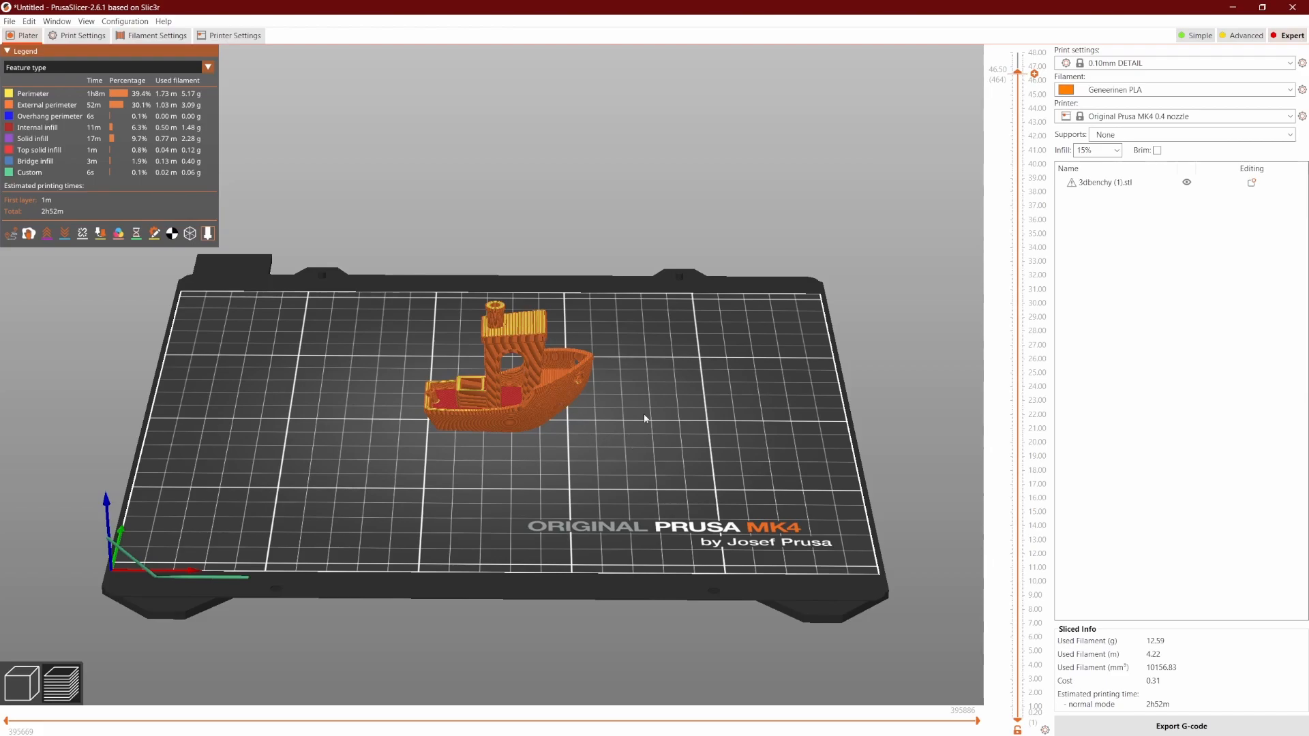
Examine the sliced boat's layer lines in the preview from the front, up close and from above.
scroll(584, 411, "up", 10)
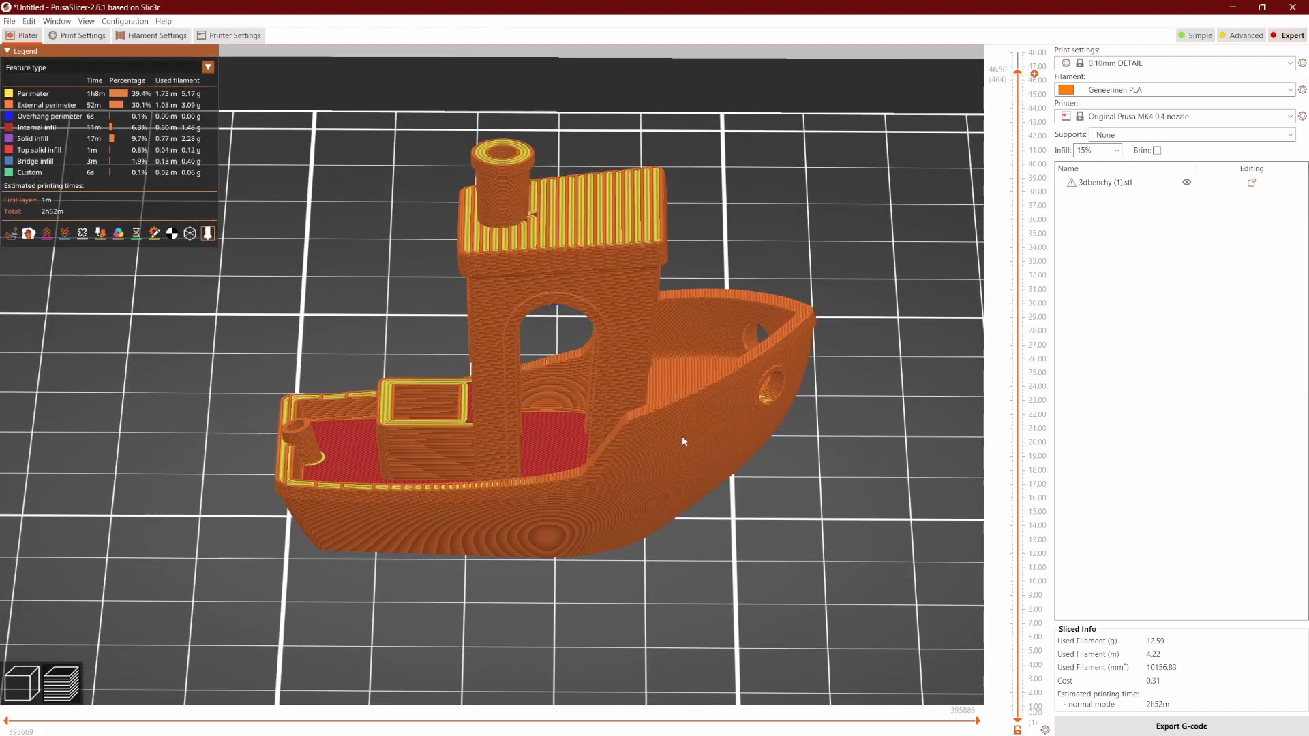
scroll(682, 440, "up", 1)
key("3")
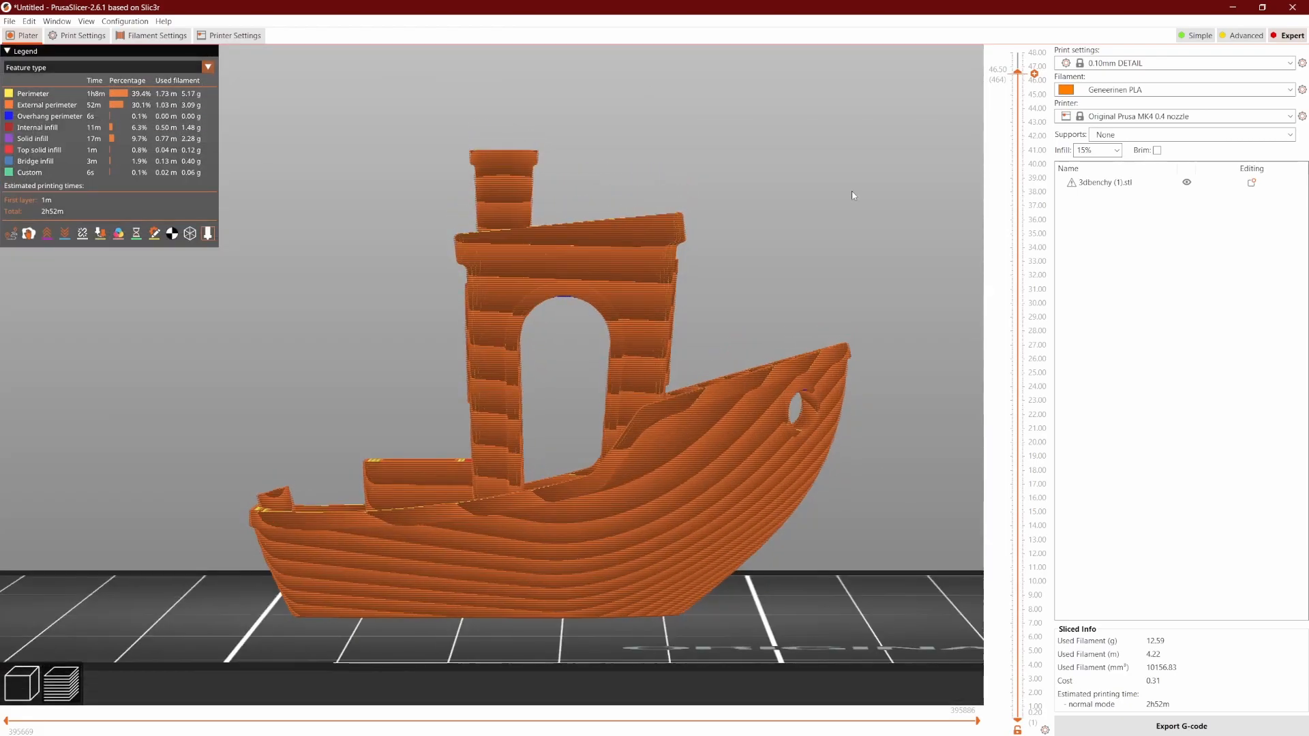
scroll(852, 196, "up", 10)
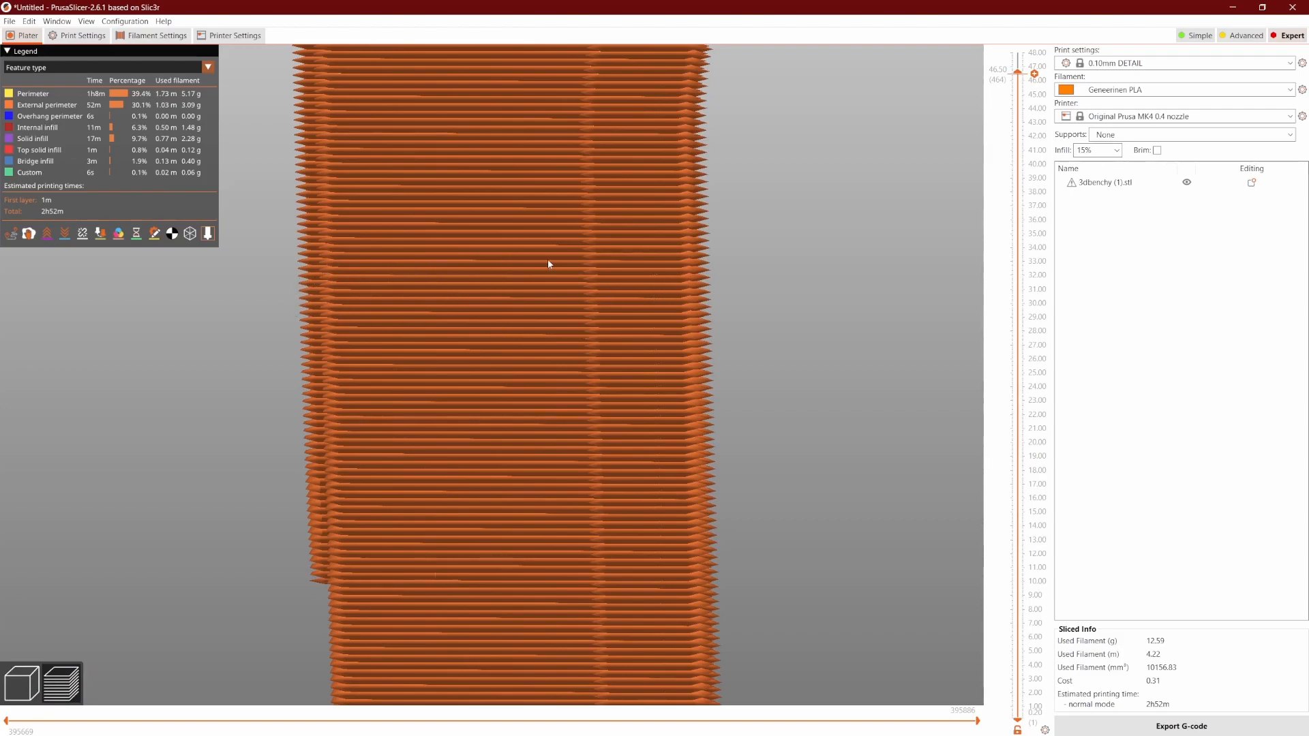
left_click_drag(830, 169, 854, 281)
scroll(853, 434, "down", 8)
scroll(865, 307, "down", 9)
right_click_drag(806, 489, 827, 470)
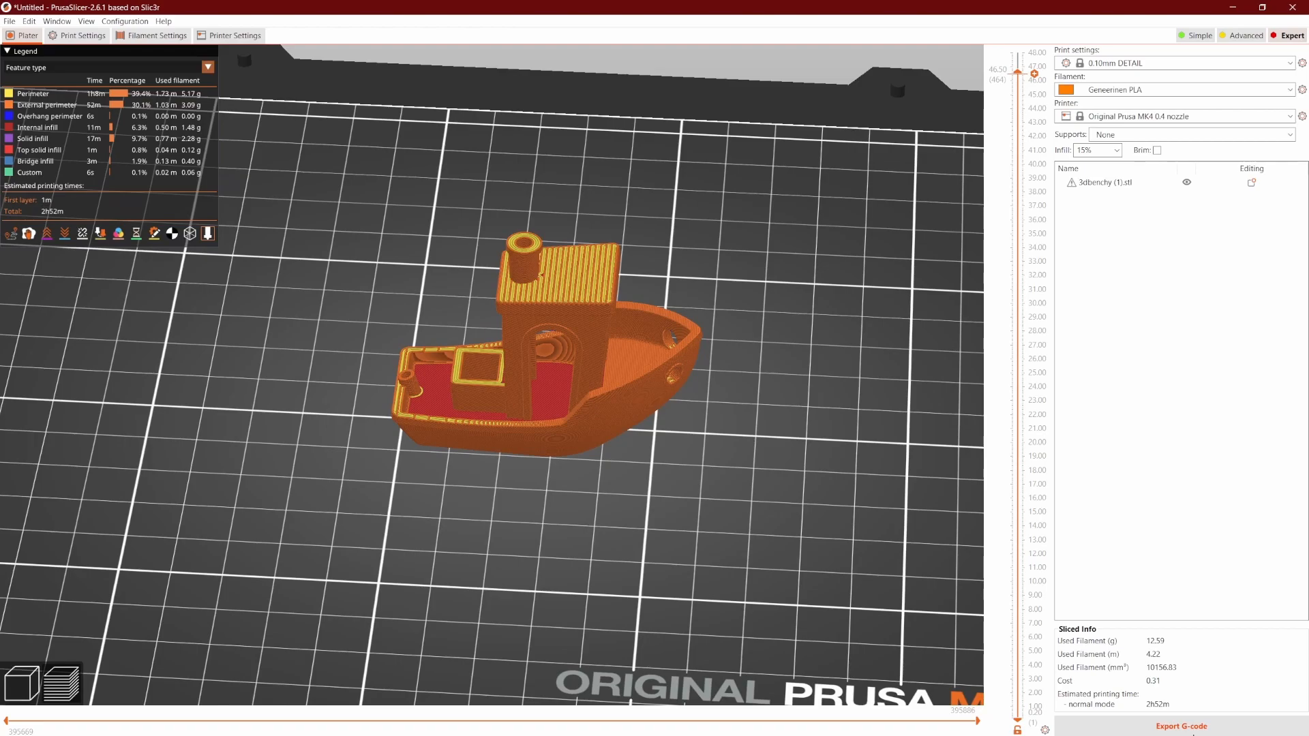
Open the G-code export dialog for the sliced boat and dismiss it without saving.
left_click(1182, 726)
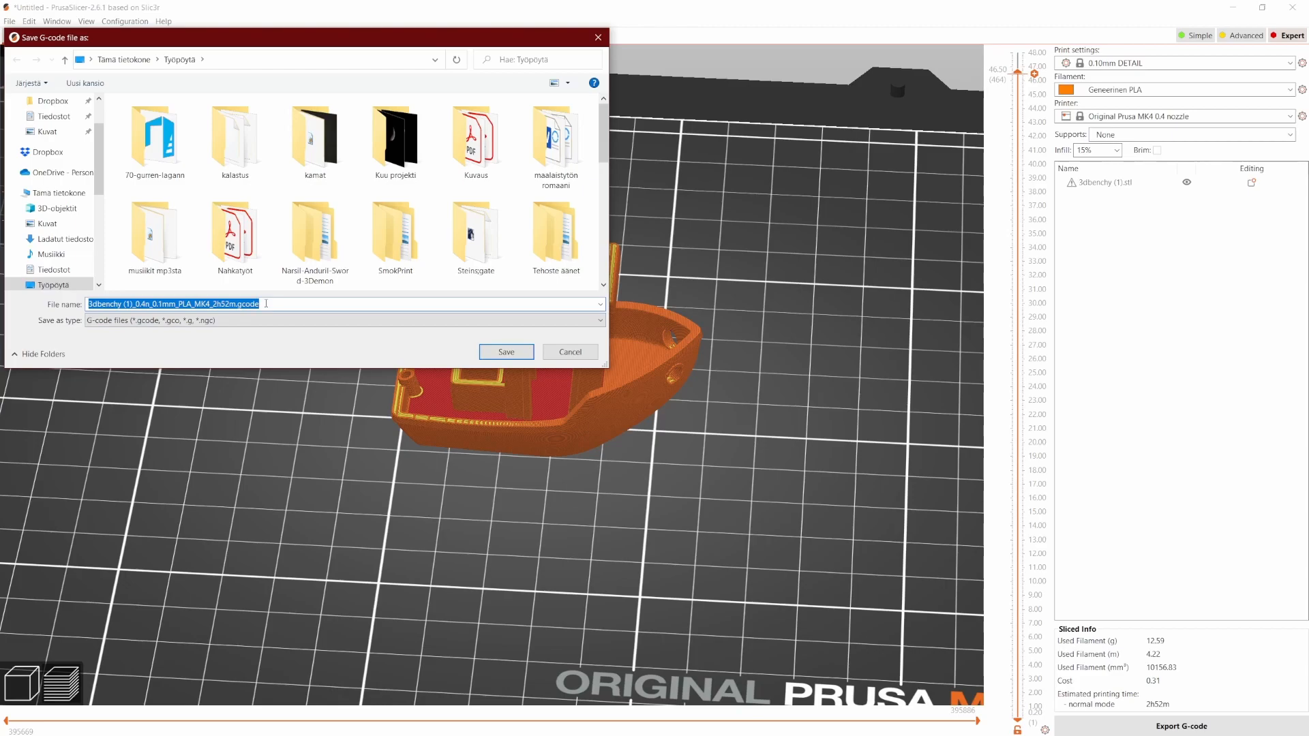
left_click(563, 354)
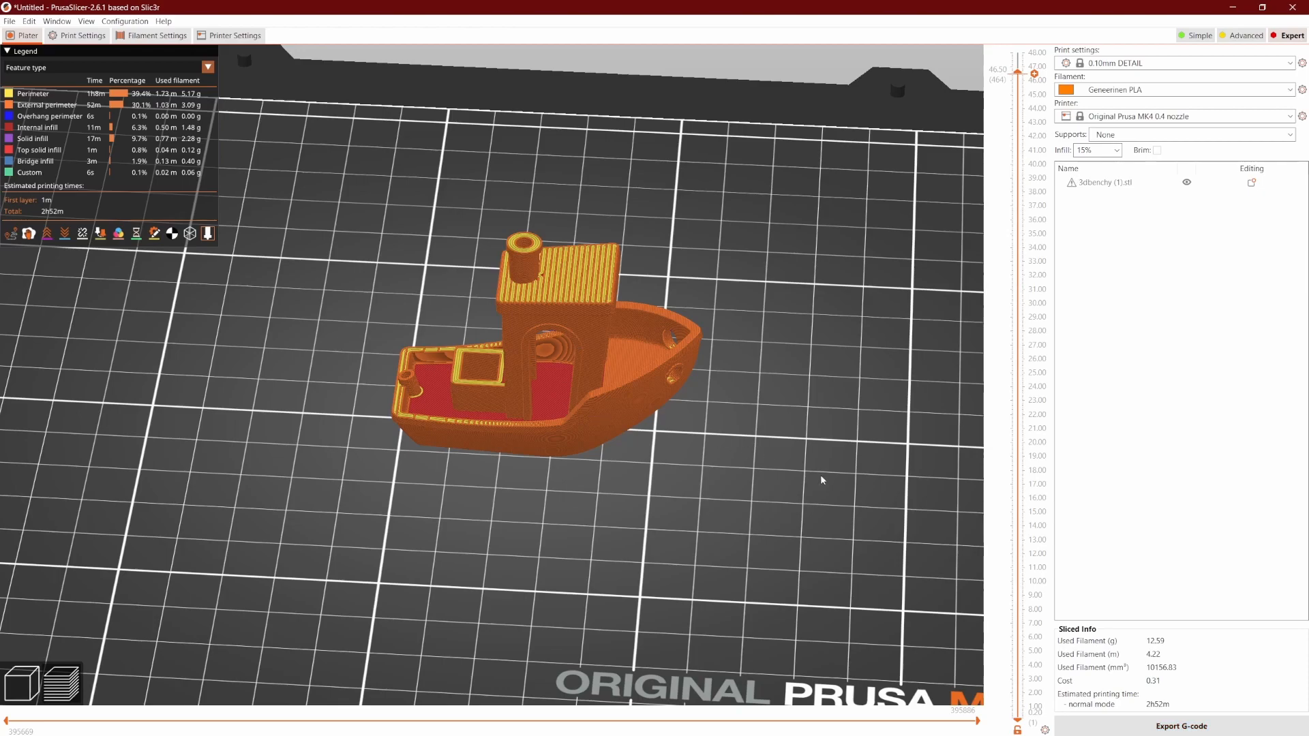
Return to the 3D editor view and reslice the boat with the 0.30mm DRAFT print settings preset.
left_click_drag(821, 474, 752, 469)
key("Tab")
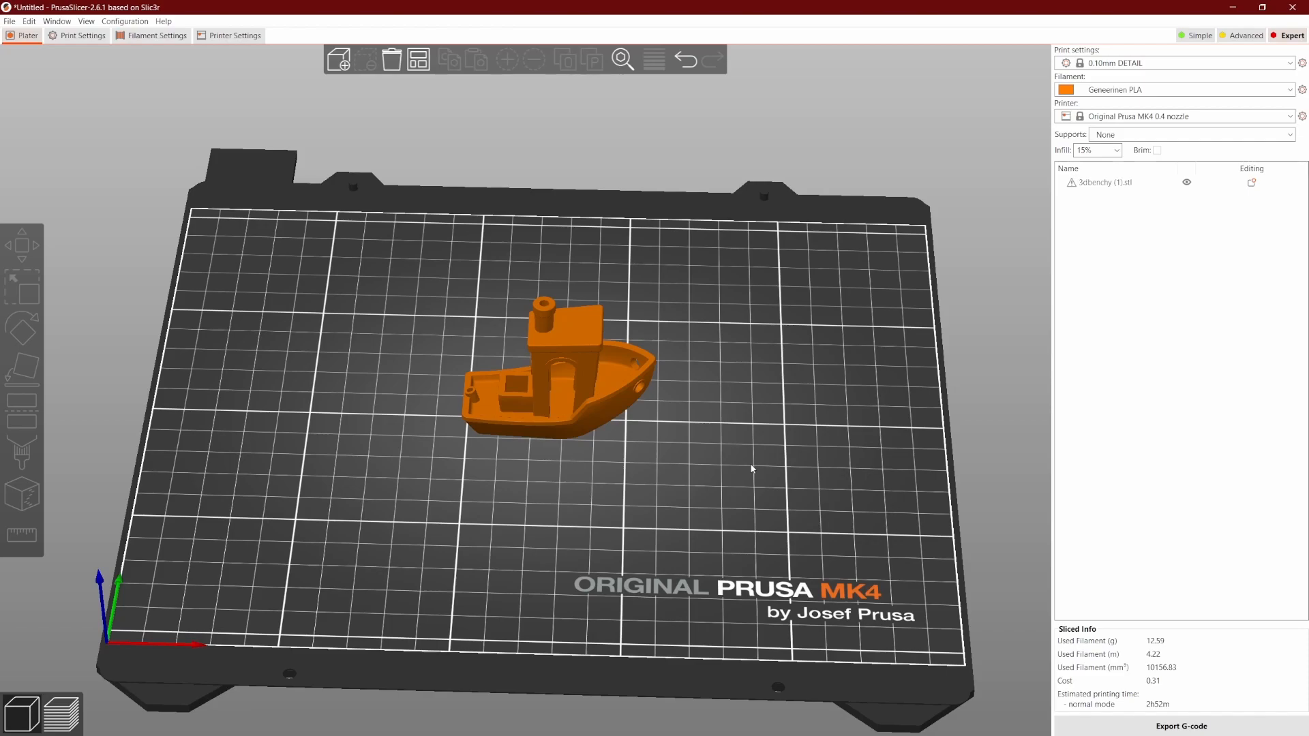
left_click_drag(880, 321, 886, 293)
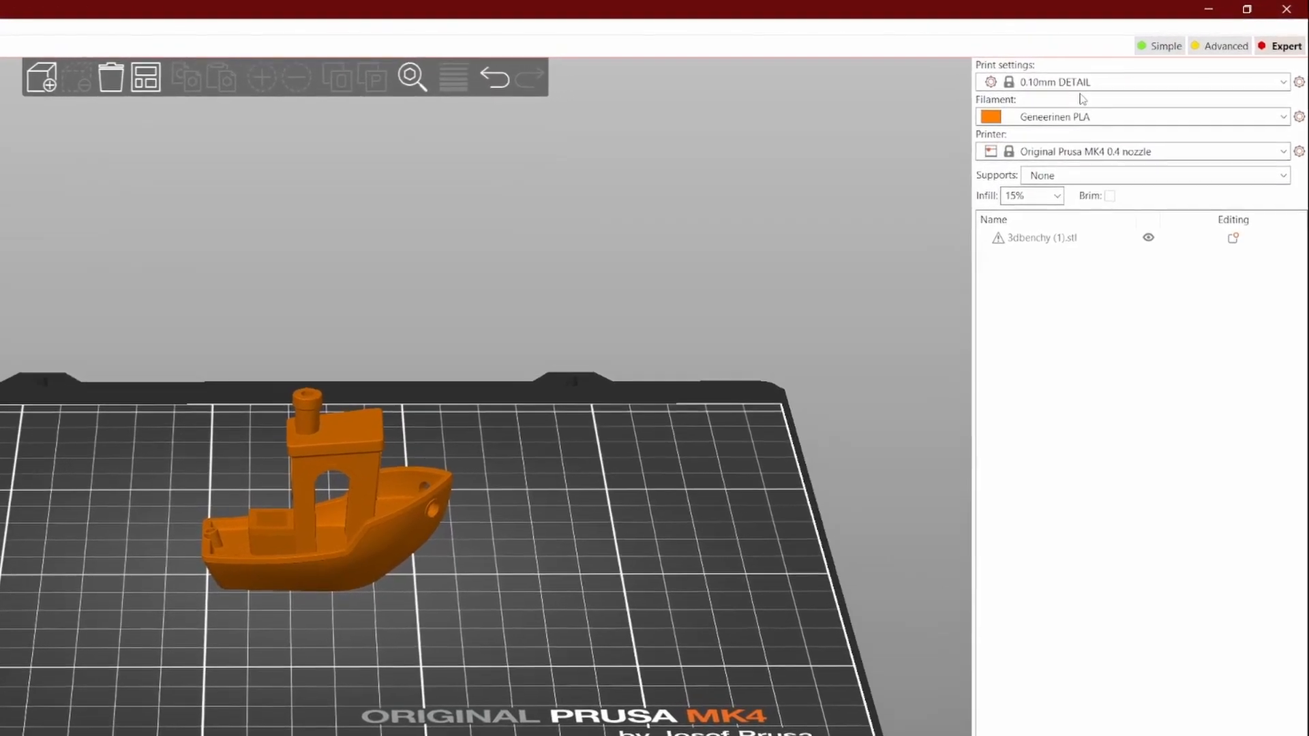
left_click(1181, 63)
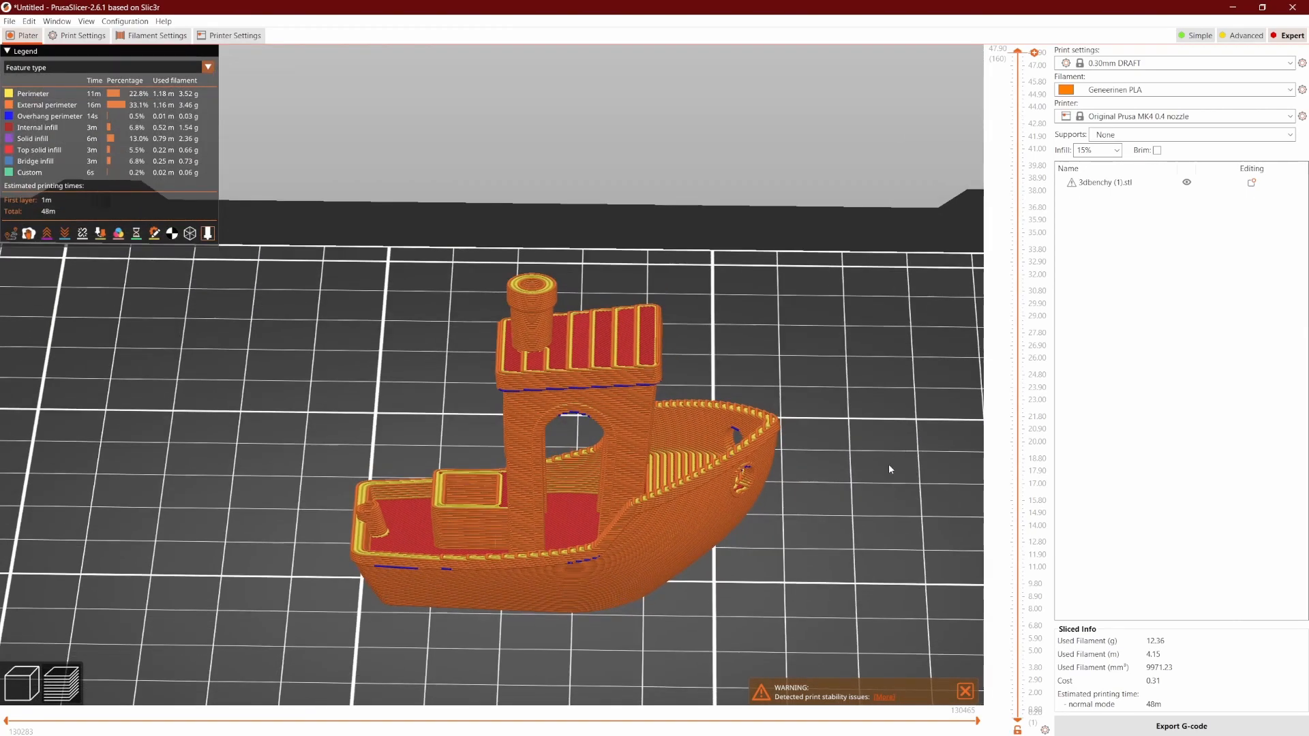
Reslice the boat with the 0.05mm ULTRADETAIL print settings preset.
scroll(885, 464, "up", 1)
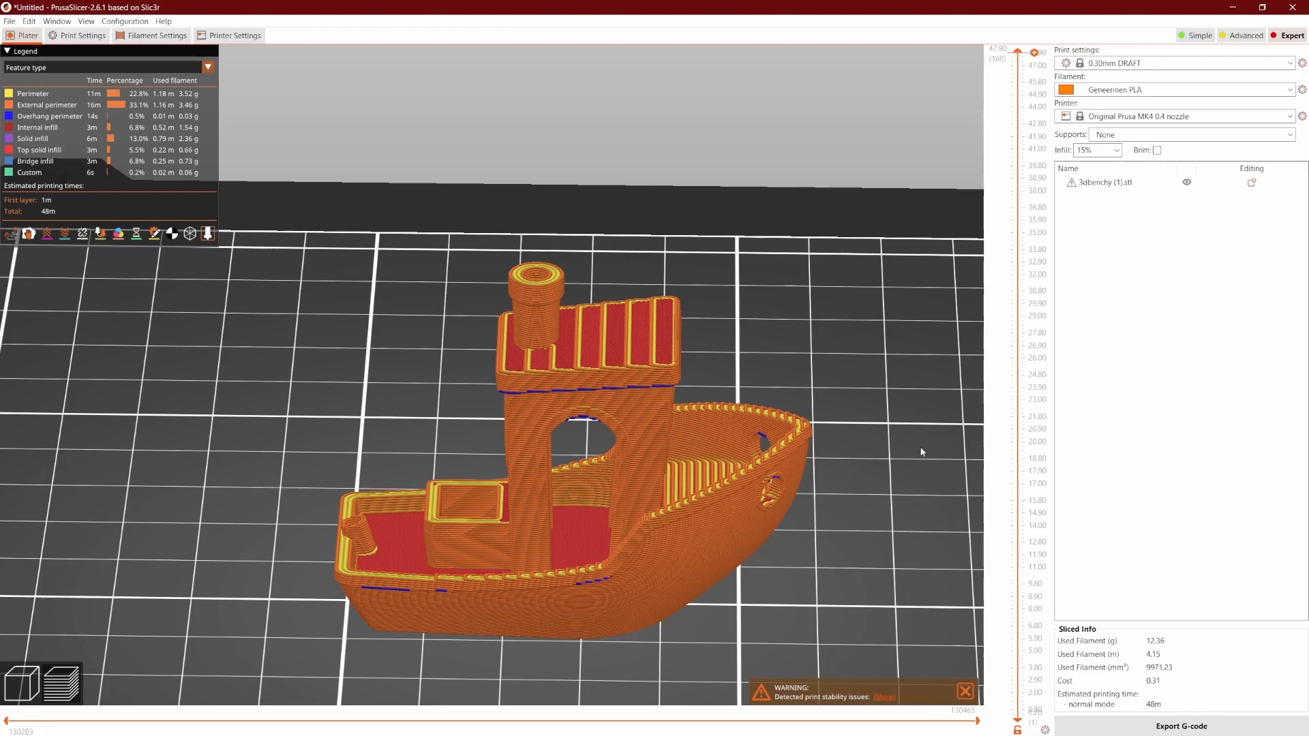
scroll(737, 399, "up", 8)
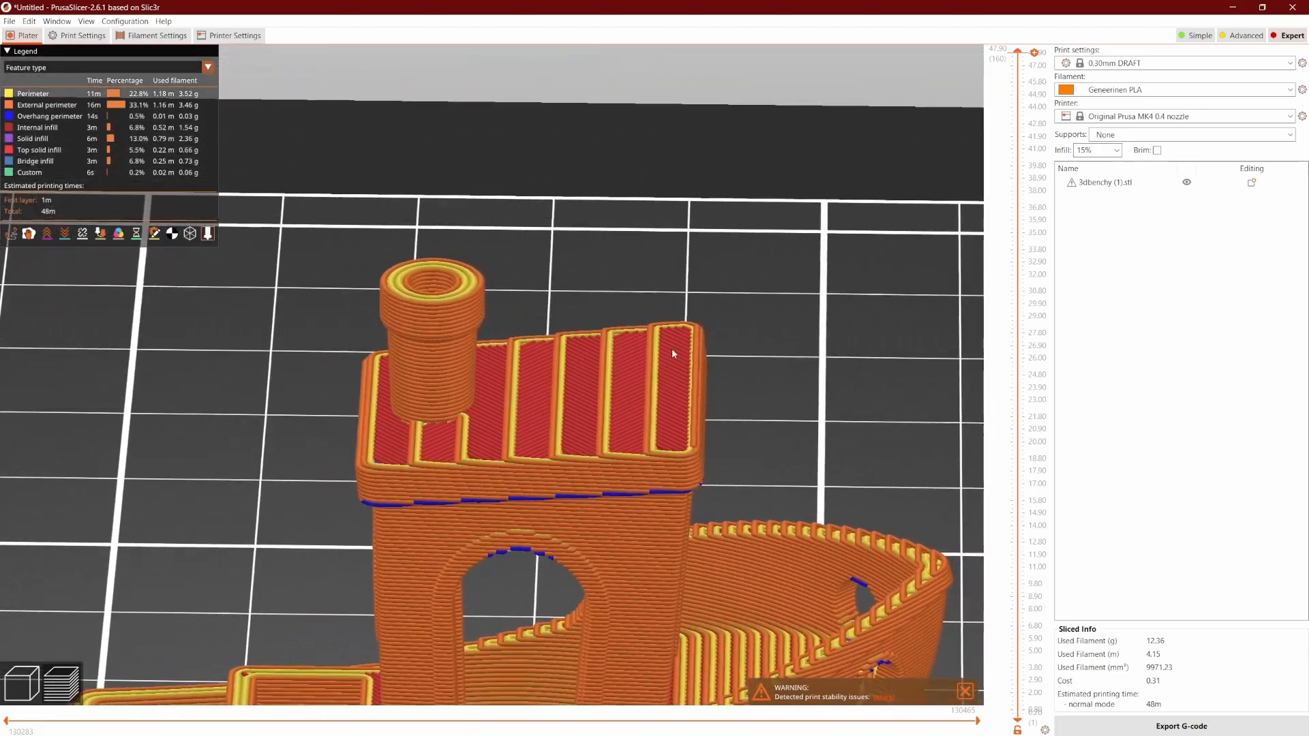
middle_click_drag(672, 353, 635, 338)
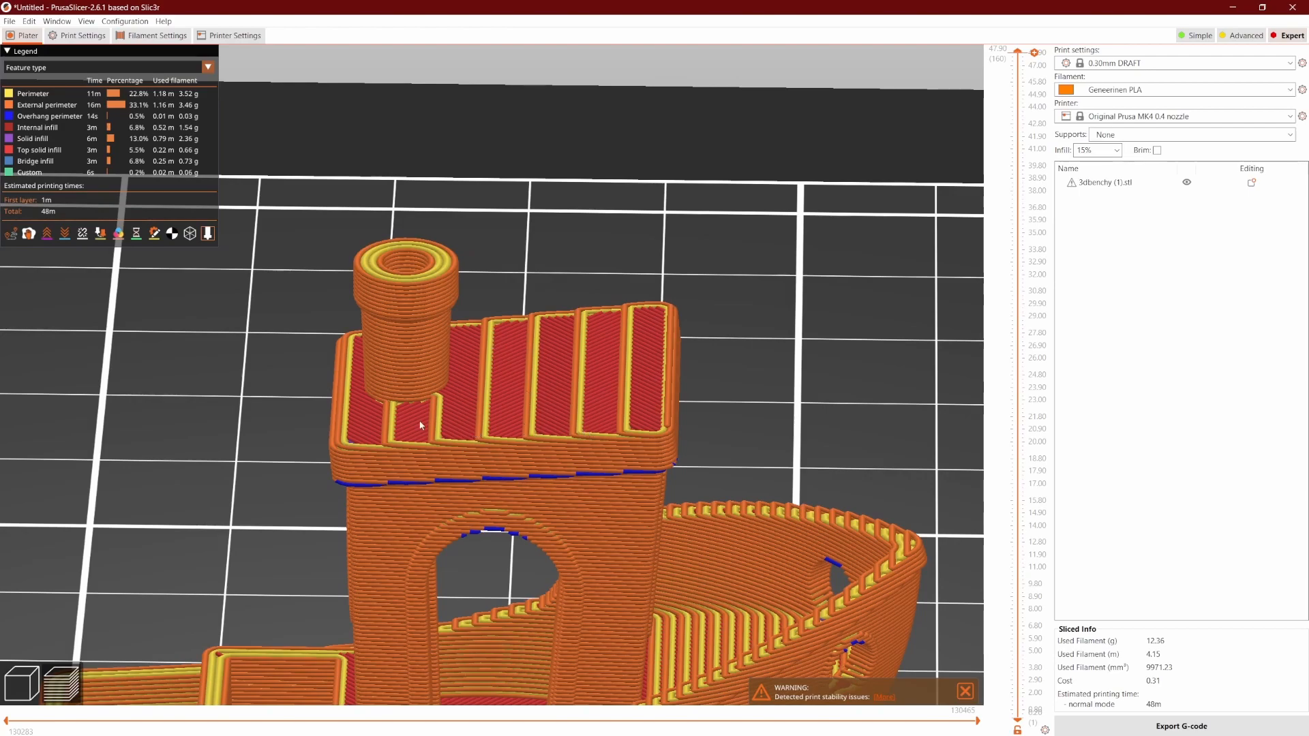
left_click(1123, 65)
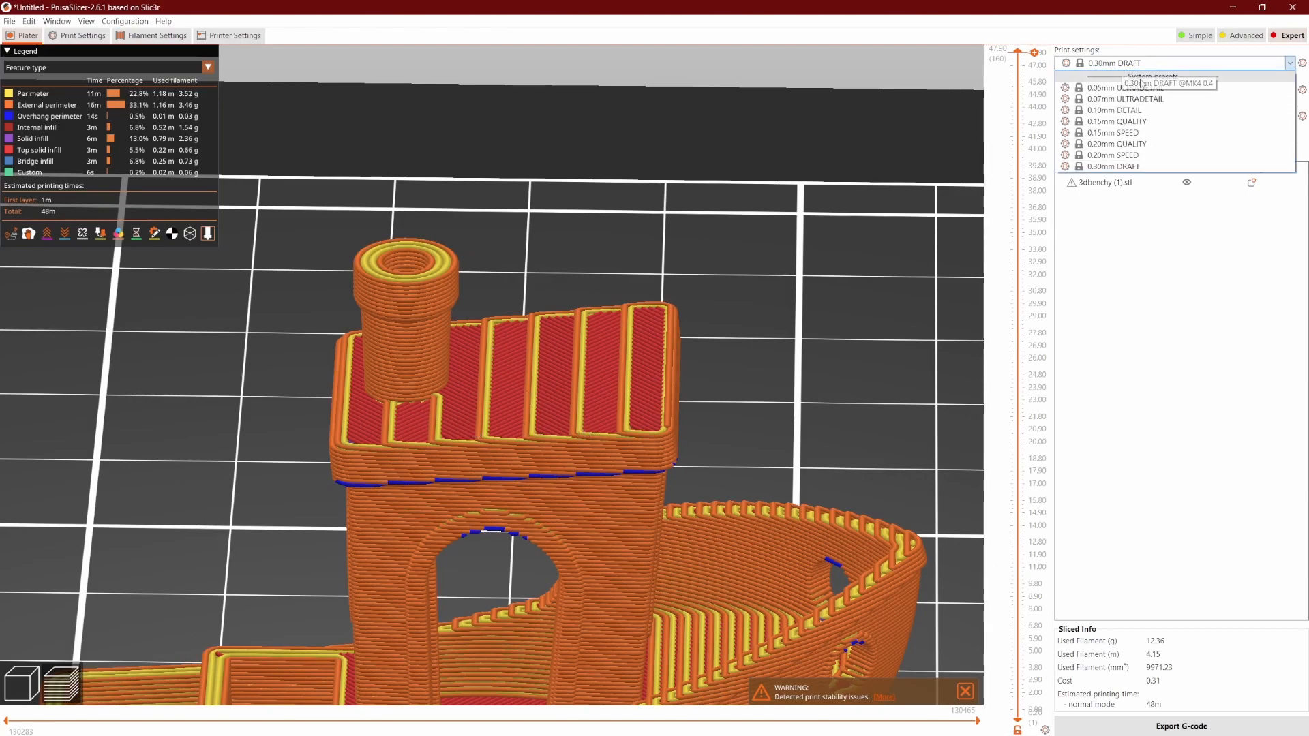
left_click(1184, 89)
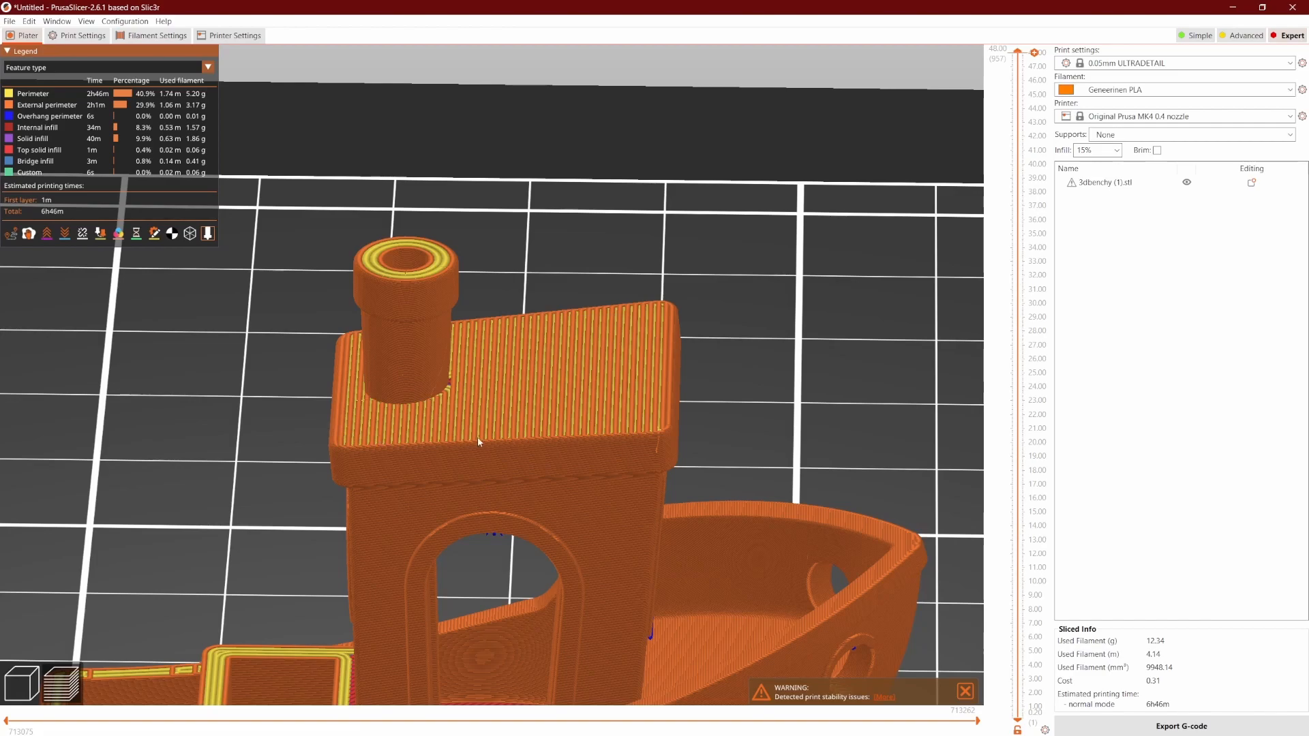
Examine the finely sliced boat from several angles and look through the print settings presets without changing the selection.
left_click_drag(871, 481, 893, 251)
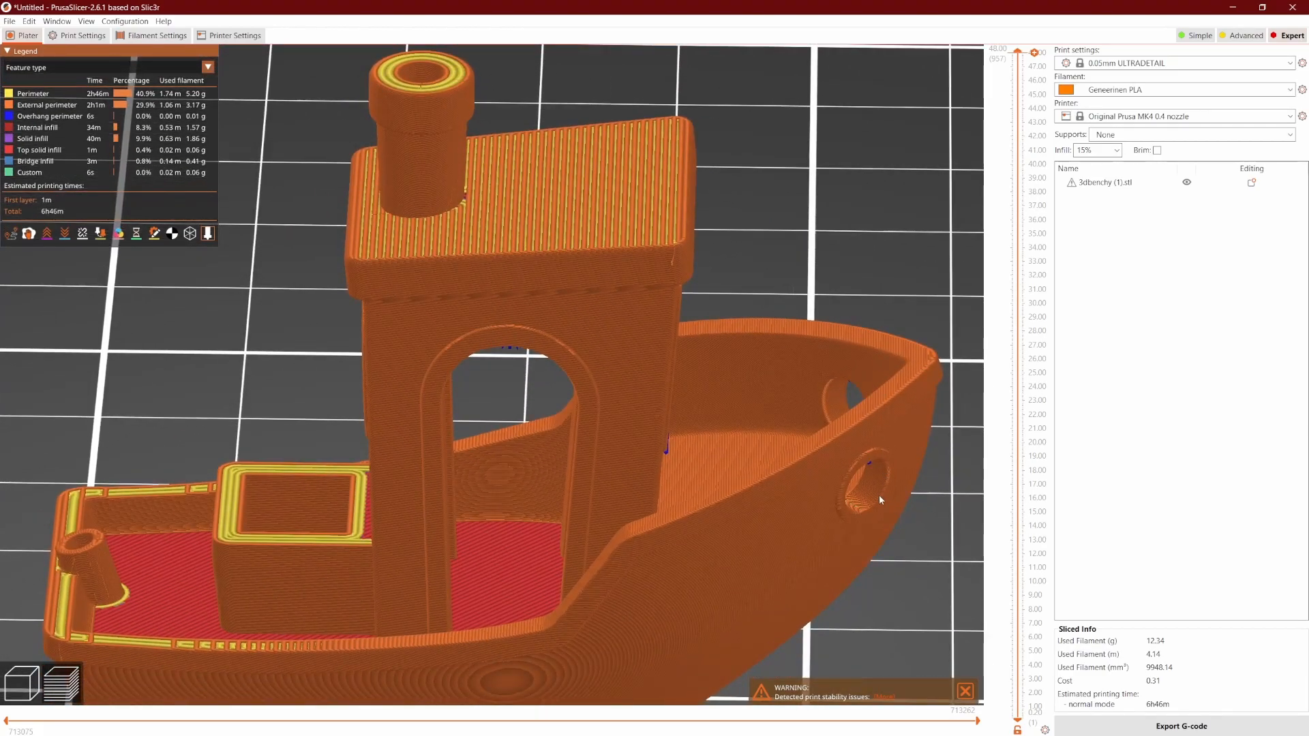
left_click_drag(863, 505, 839, 343)
left_click_drag(837, 488, 852, 509)
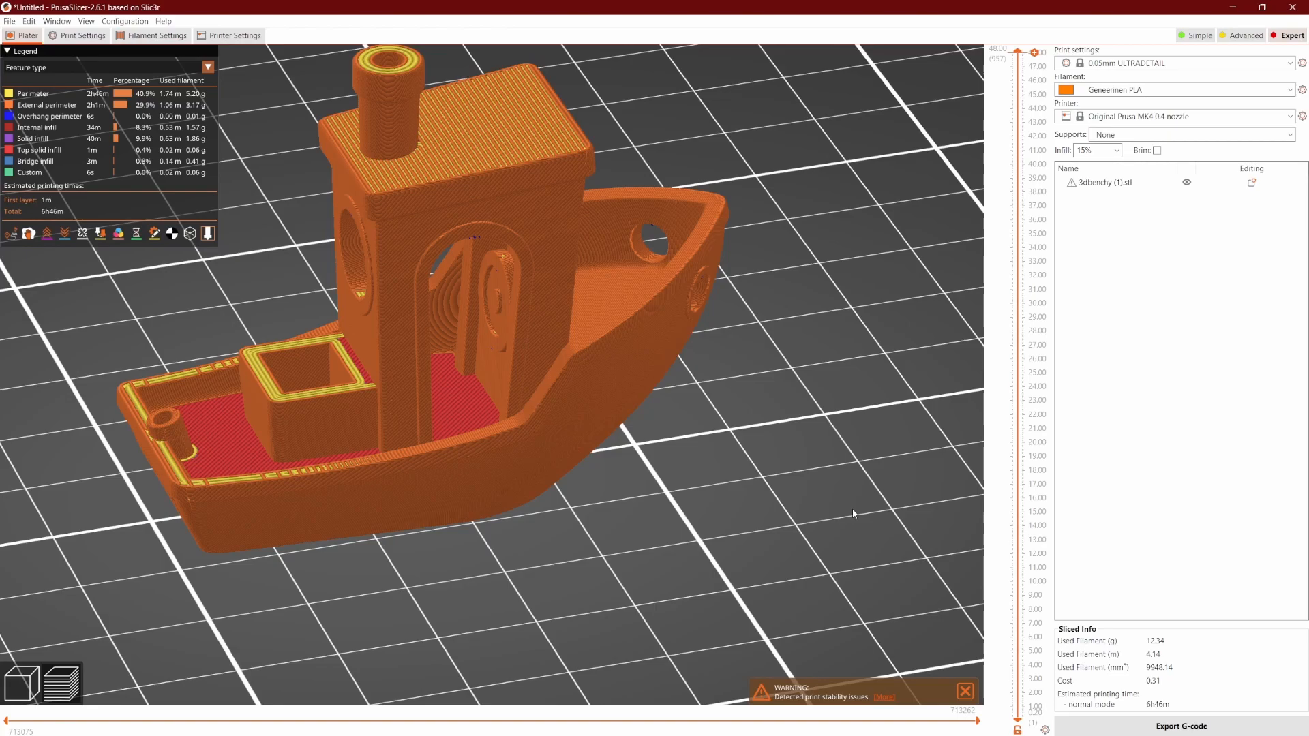
left_click(1125, 62)
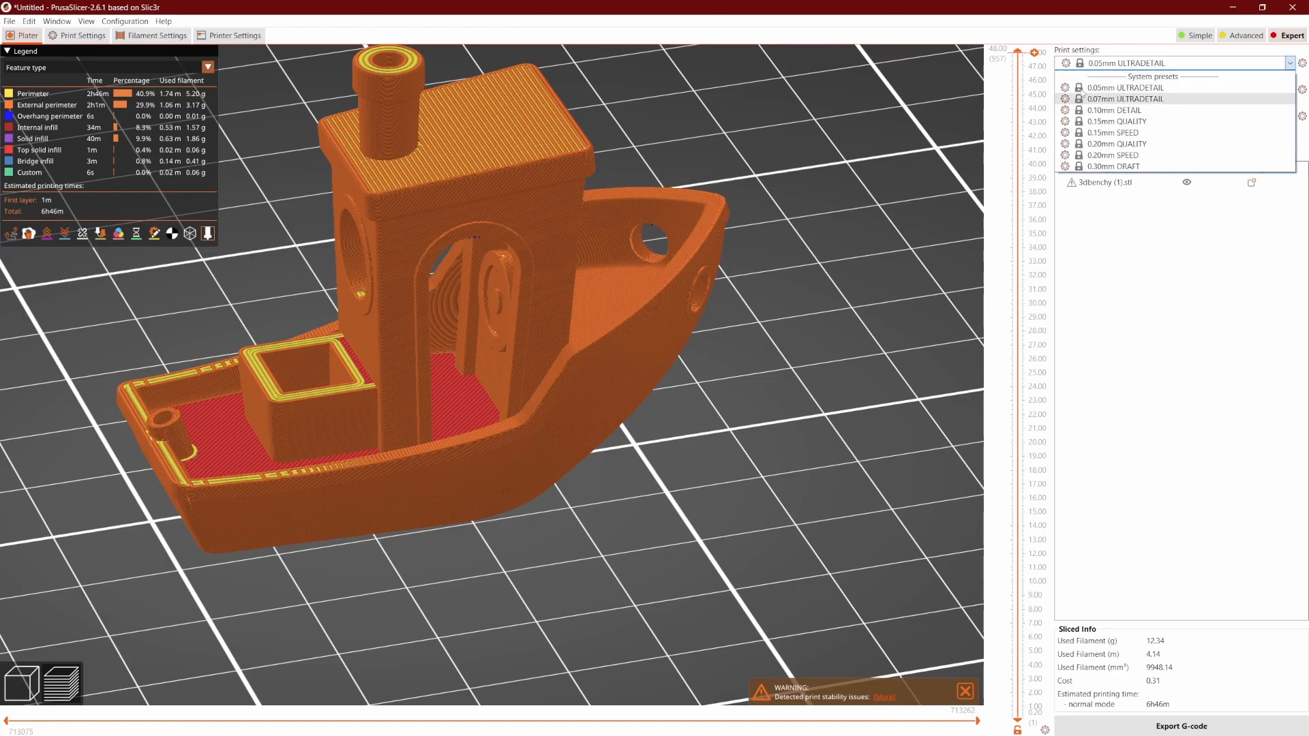
left_click(1059, 27)
left_click_drag(753, 448, 812, 555)
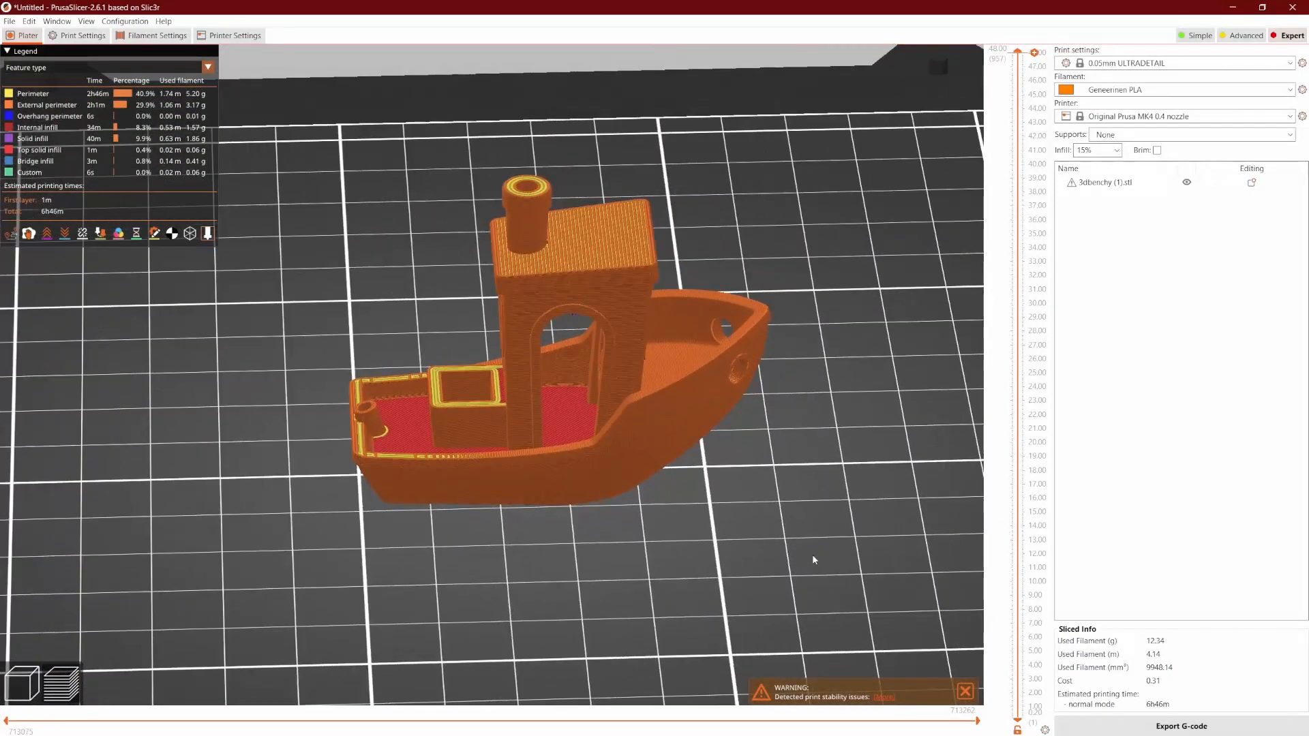